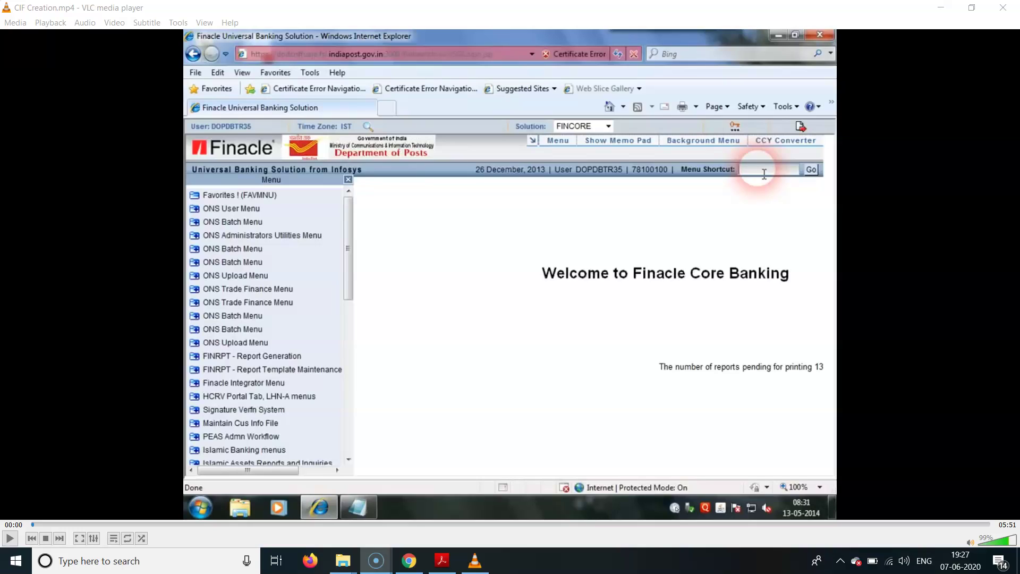
Step: Play the tutorial video, raise its volume, then resume and pause it
click(10, 538)
drag(993, 539, 1006, 539)
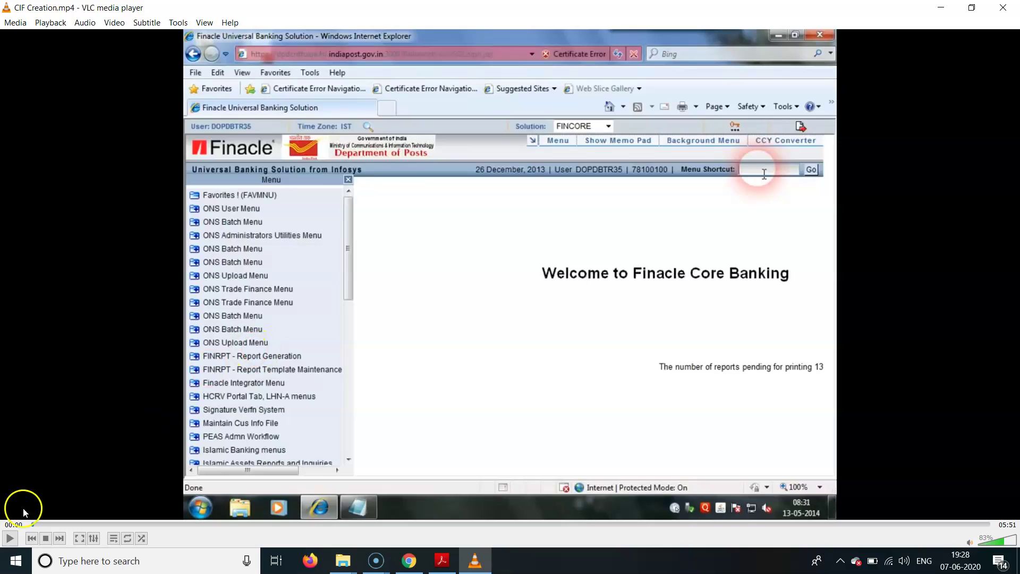
click(11, 538)
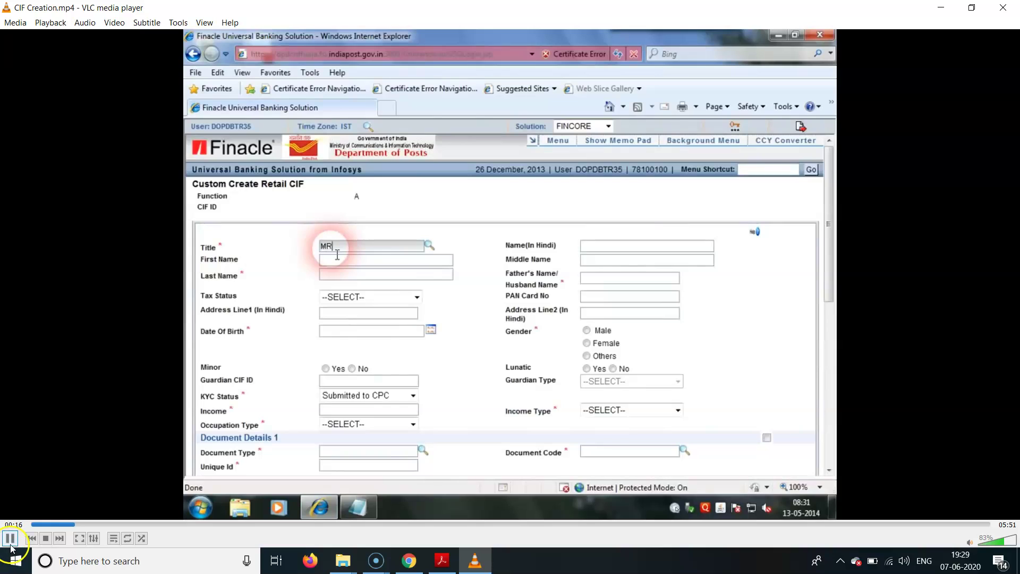
click(10, 539)
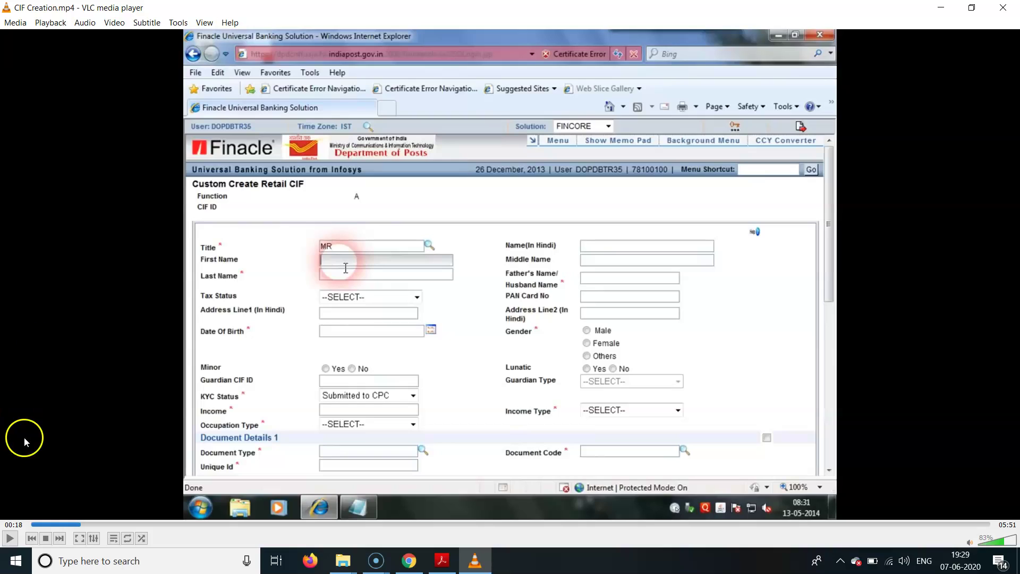
Step: Resume playing the tutorial video
click(10, 538)
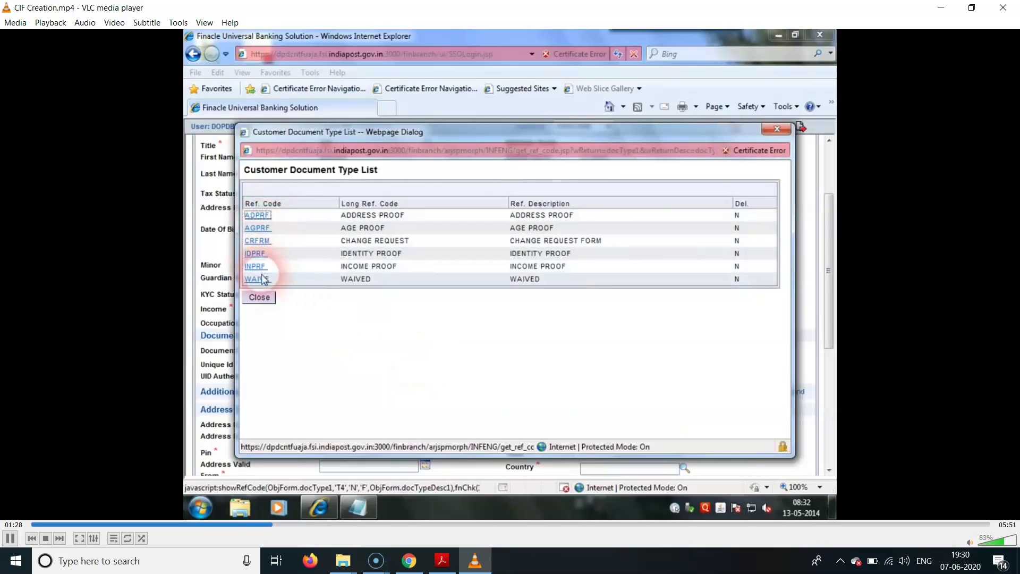
Step: Choose IDPRF identity proof as the document type and acknowledge the mandatory-fields warning
click(256, 254)
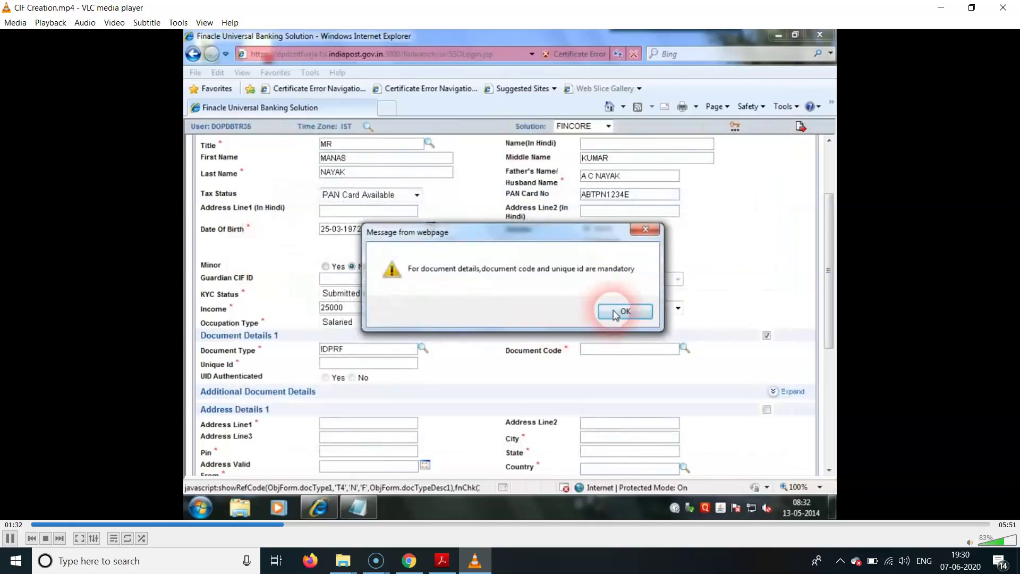
click(624, 312)
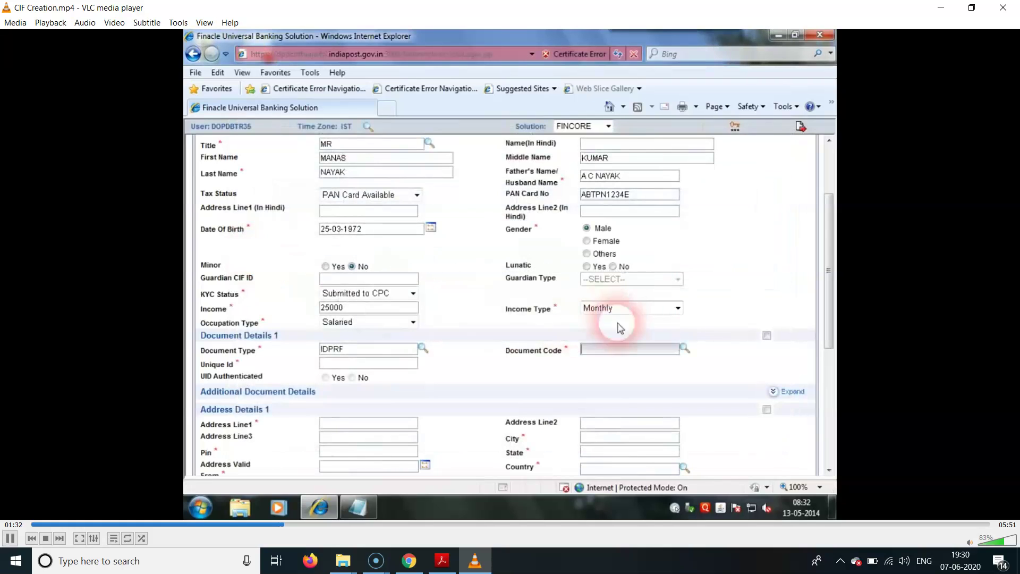
click(685, 351)
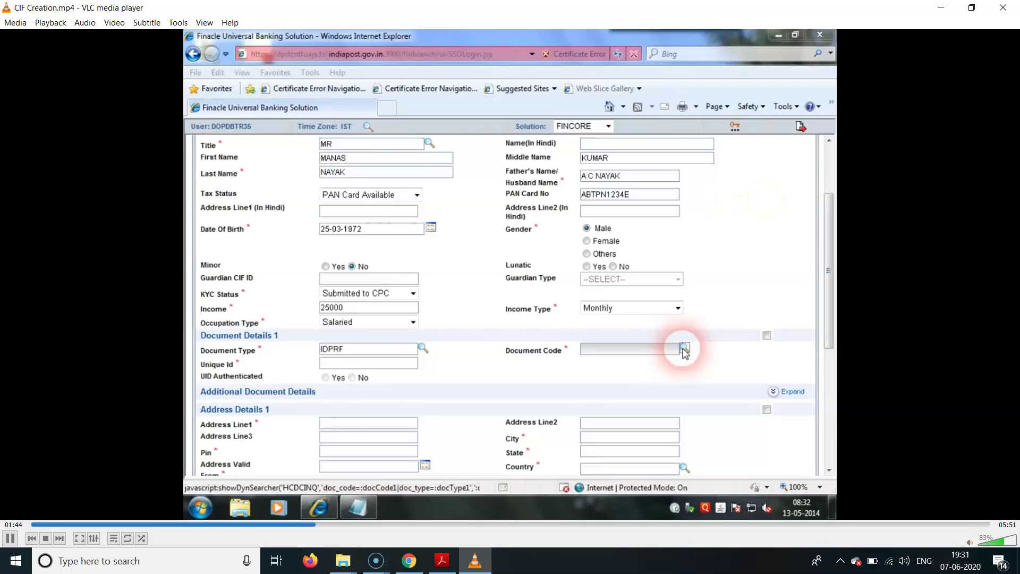
Step: Bring up the Document Code List offering Aadhaar, PAN and passport codes
click(684, 351)
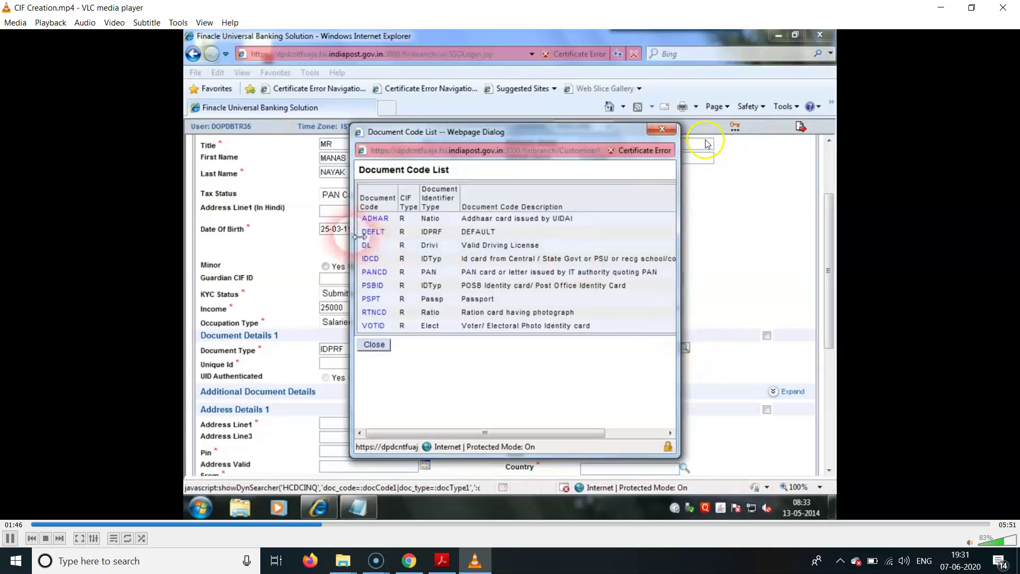